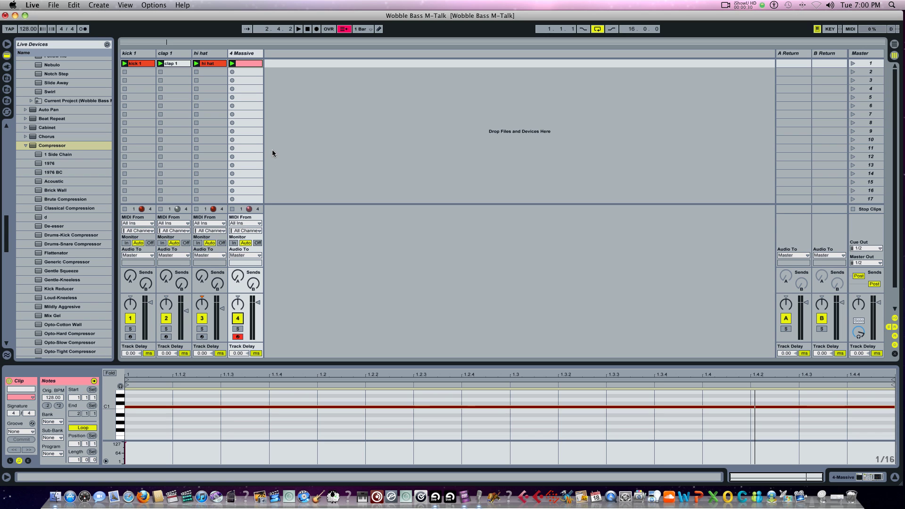
# - Open the 4 Massive track's synth editor, play and stop the existing patch, then close the editor
pyautogui.click(245, 54)
pyautogui.click(855, 477)
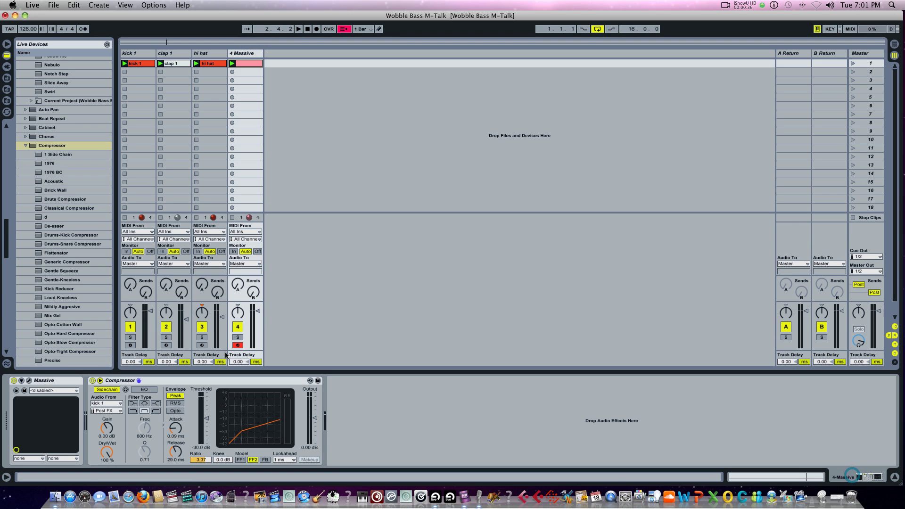
pyautogui.click(29, 380)
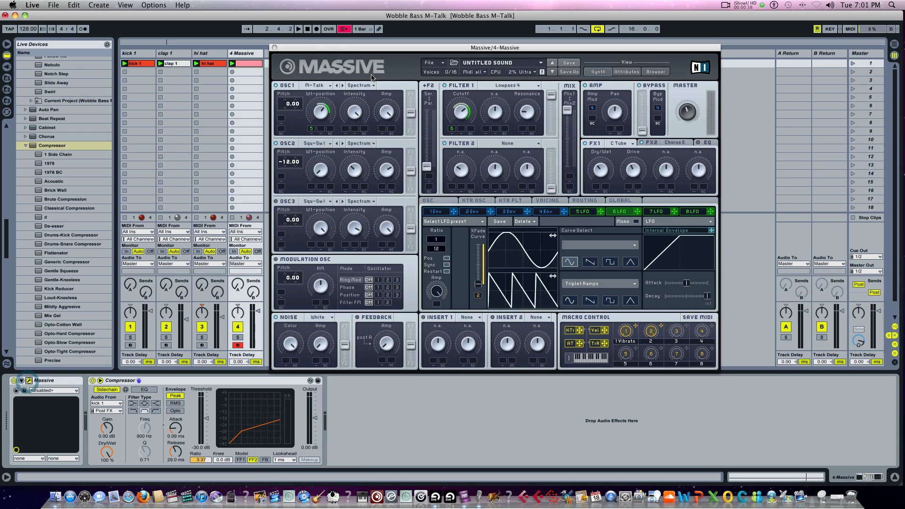
pyautogui.press('space')
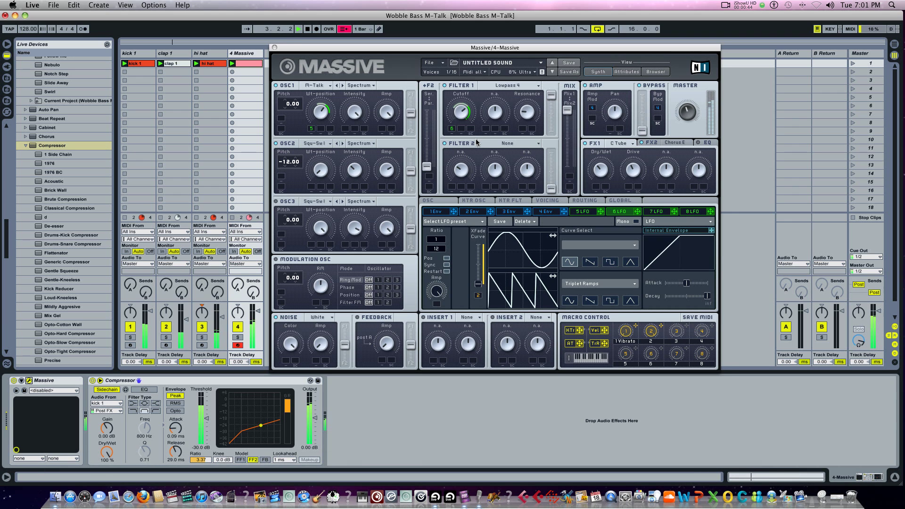
pyautogui.press('space')
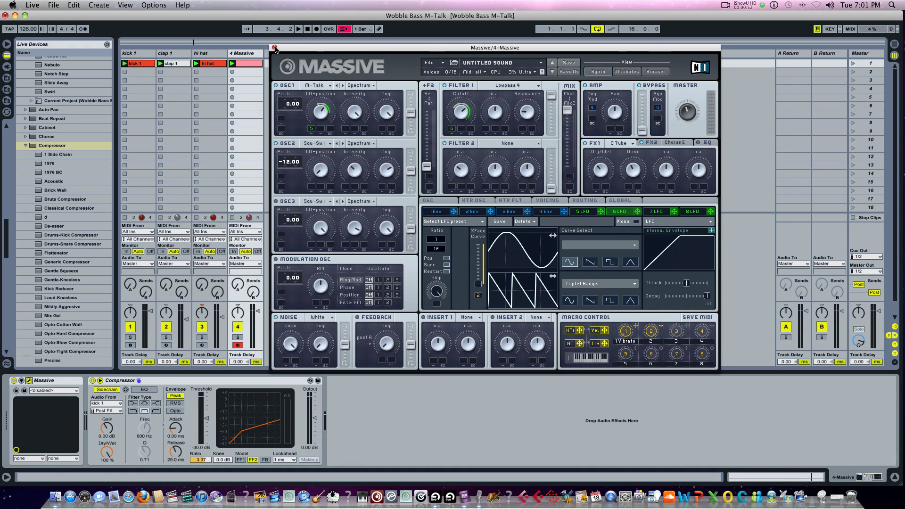
pyautogui.click(274, 48)
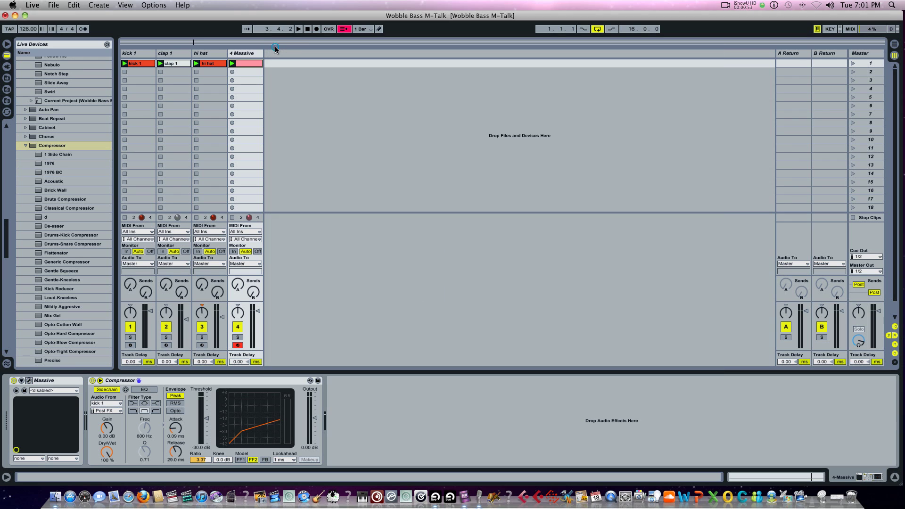
# - Delete the old Massive track and insert a new MIDI track
pyautogui.click(250, 54)
pyautogui.press('Delete')
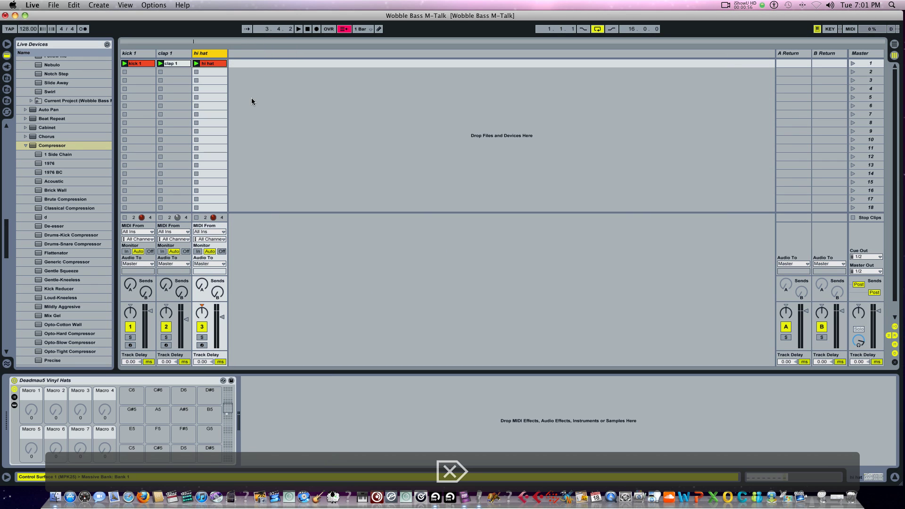
pyautogui.rightClick(256, 81)
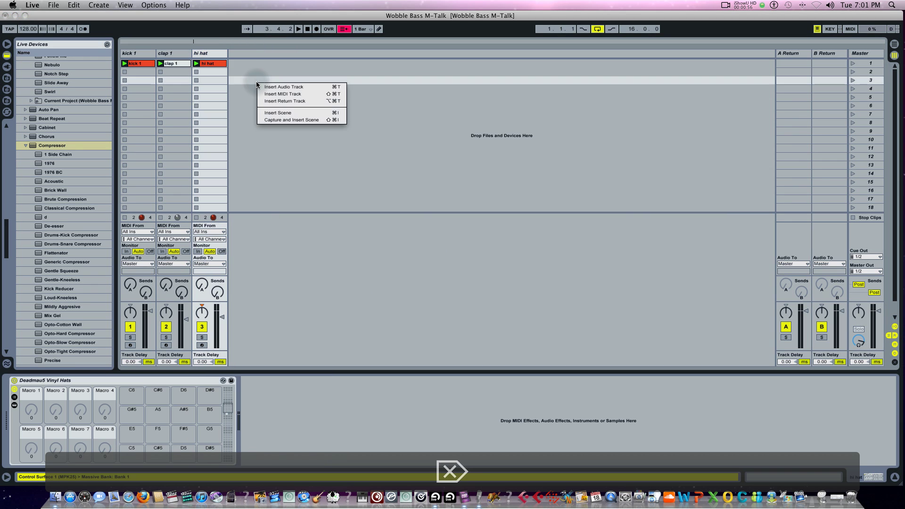
pyautogui.click(280, 94)
# - Load Massive on the new track, start a new sound, and set oscillator 1 to Modern Talking
pyautogui.click(7, 67)
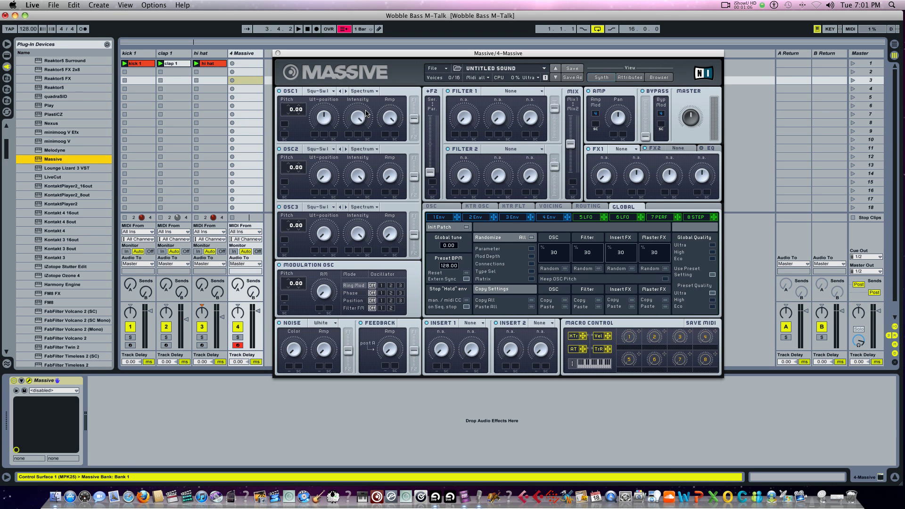
pyautogui.click(429, 70)
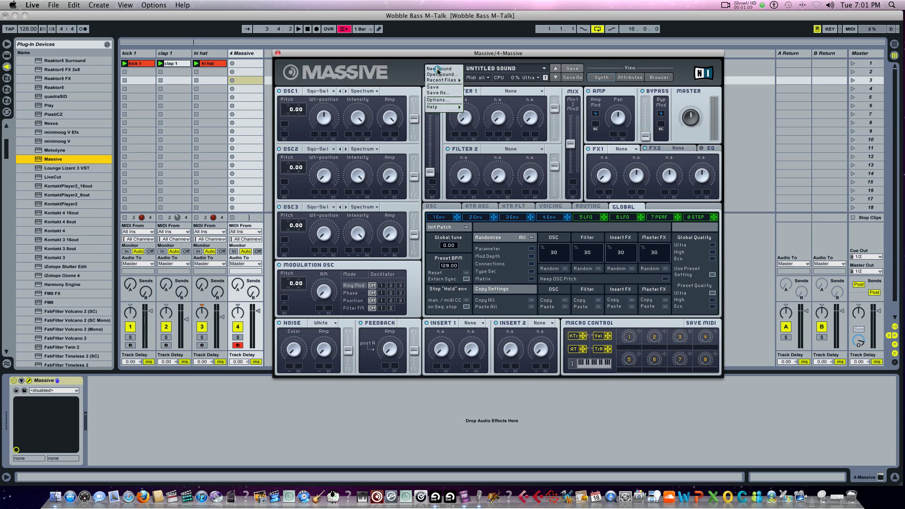
pyautogui.click(437, 70)
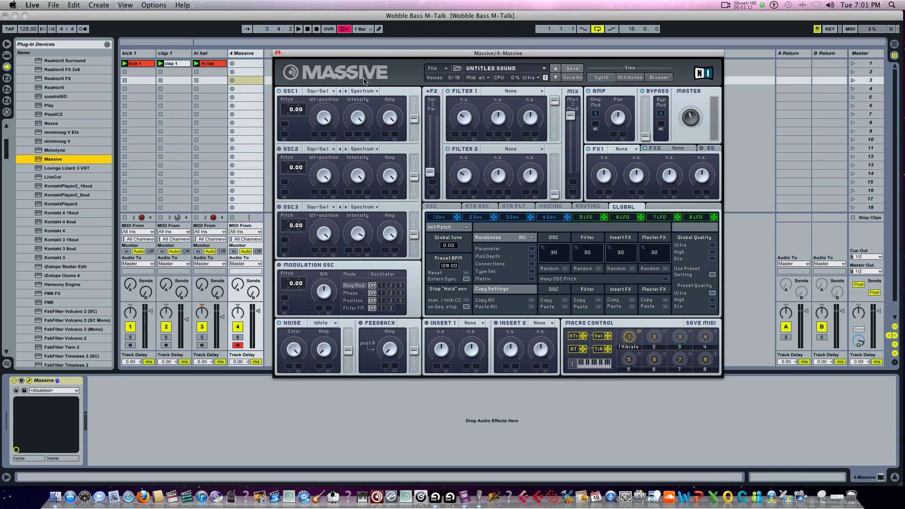
pyautogui.click(322, 91)
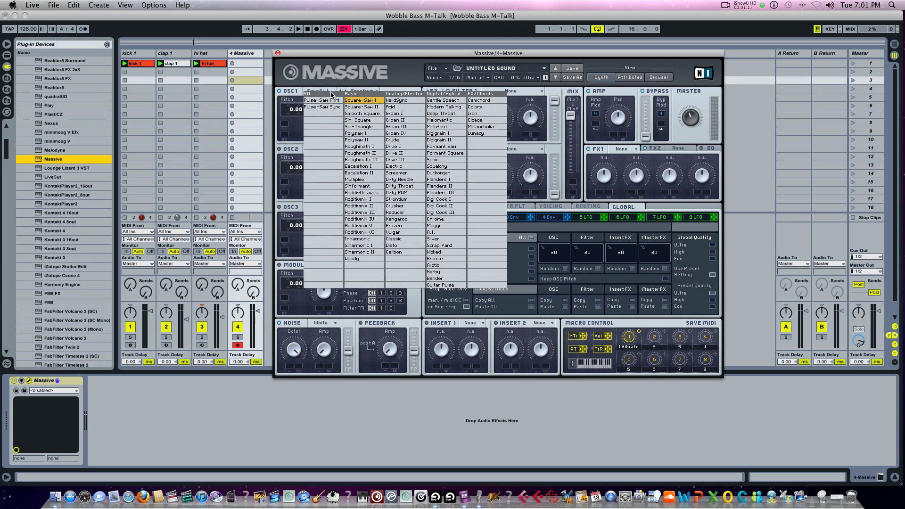
pyautogui.click(441, 107)
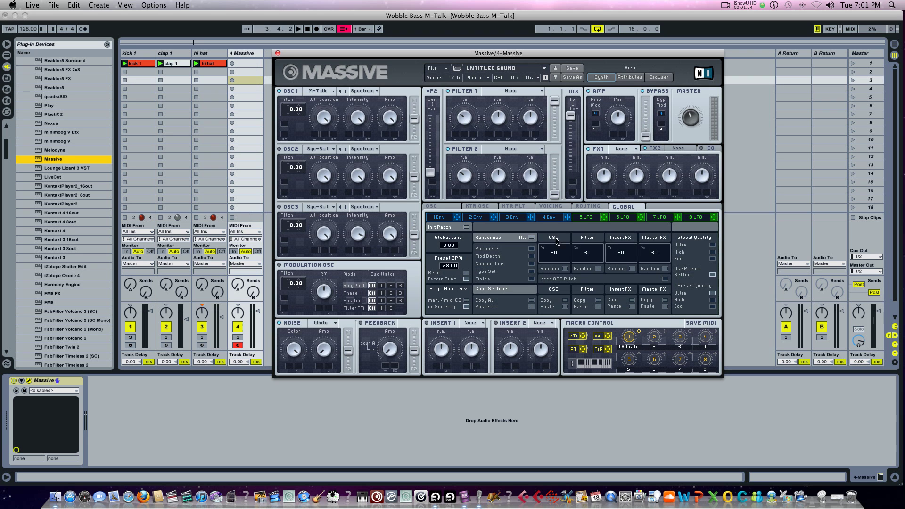
pyautogui.rightClick(245, 65)
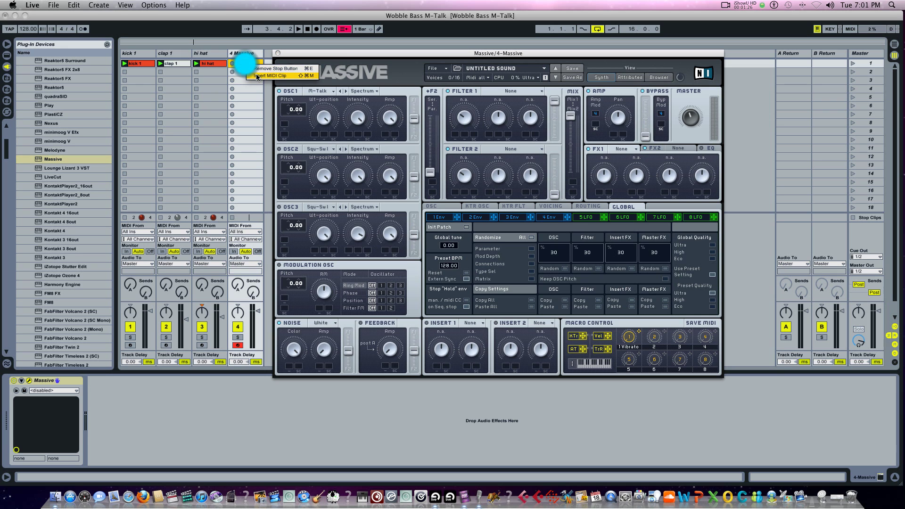
# - Insert a MIDI clip, draw one C1 note stretched across the bar, and launch the clip
pyautogui.click(252, 69)
pyautogui.scroll(-10, 139, 417)
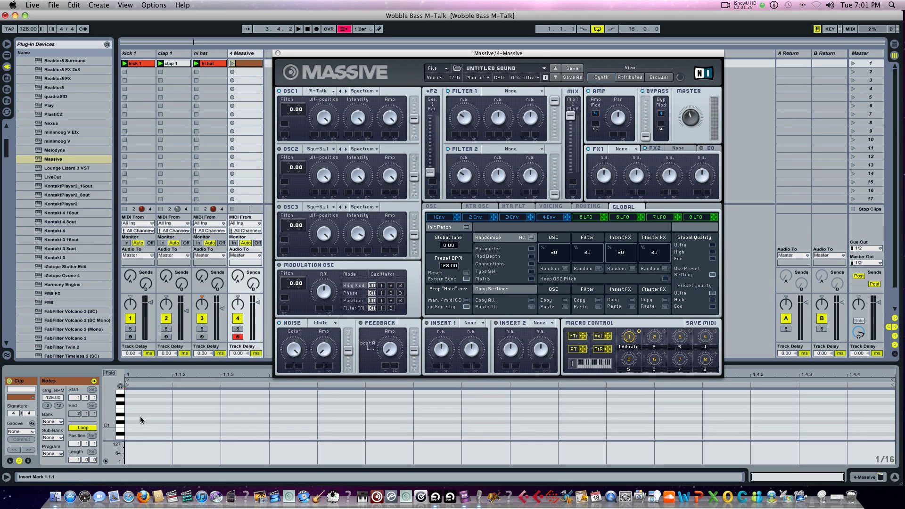
pyautogui.click(157, 425)
pyautogui.doubleClick(169, 426)
pyautogui.moveTo(169, 426); pyautogui.dragTo(891, 456)
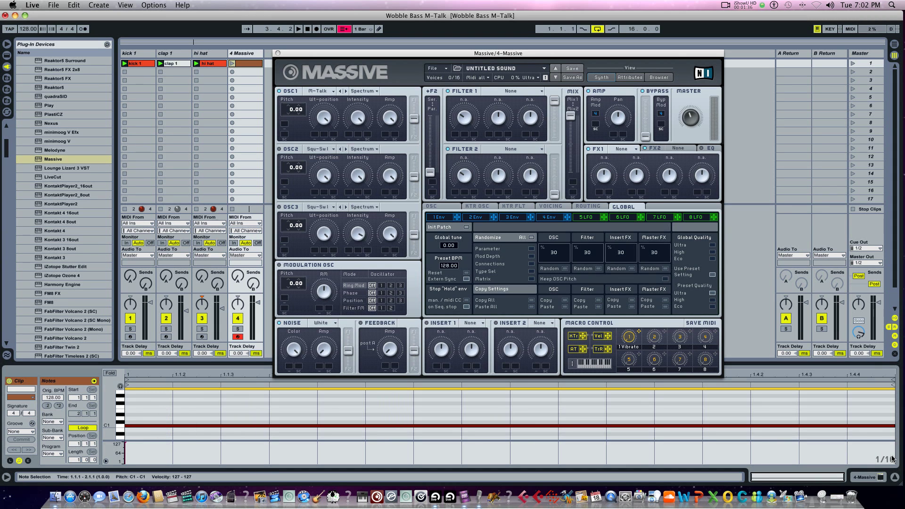
pyautogui.click(232, 64)
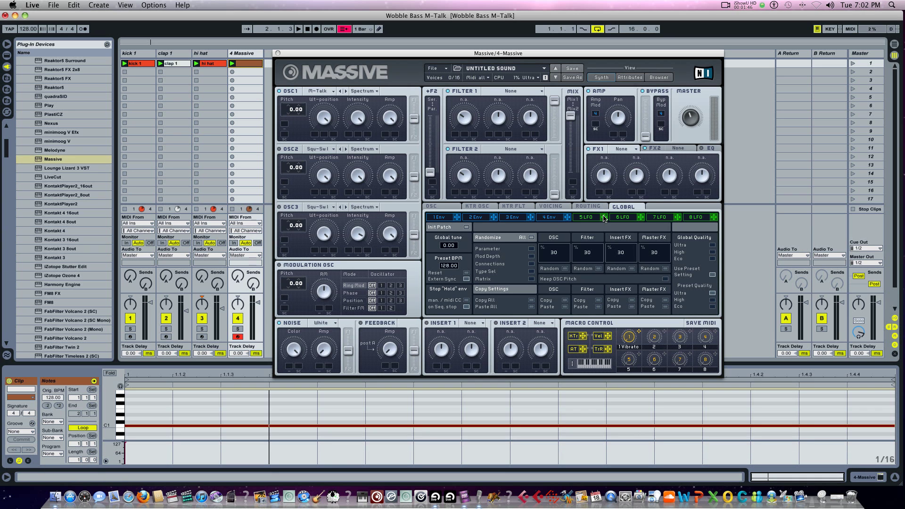
# - Assign LFO 5 to oscillator 1's wavetable position with maximum crossfade, and audition the wobble
pyautogui.moveTo(604, 220); pyautogui.dragTo(347, 155)
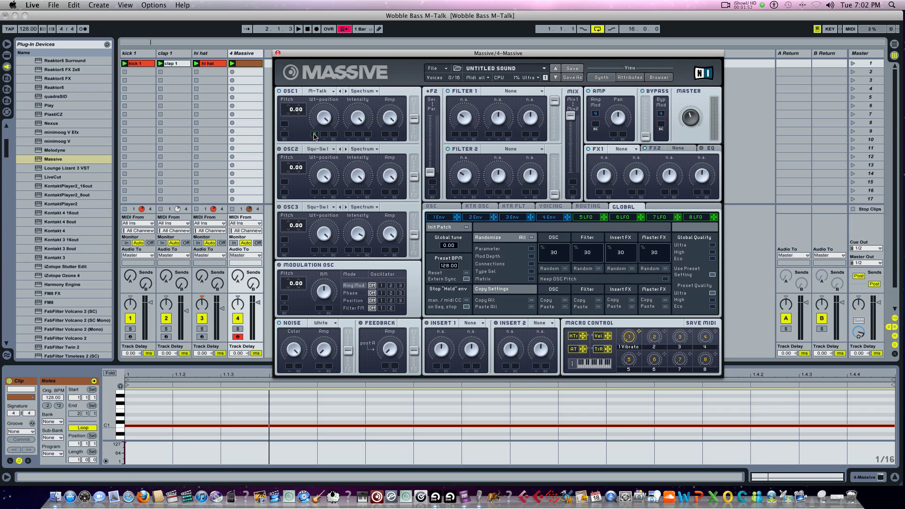
pyautogui.moveTo(314, 136); pyautogui.dragTo(315, 134)
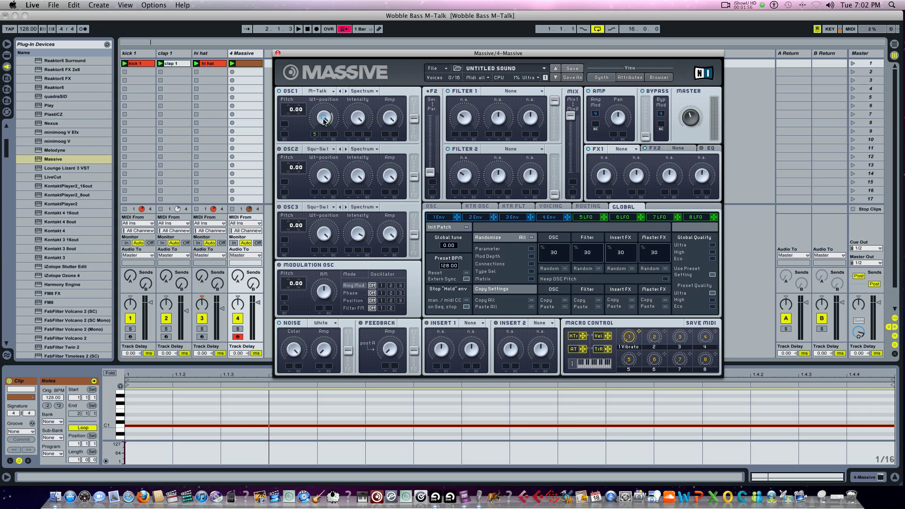
pyautogui.click(584, 216)
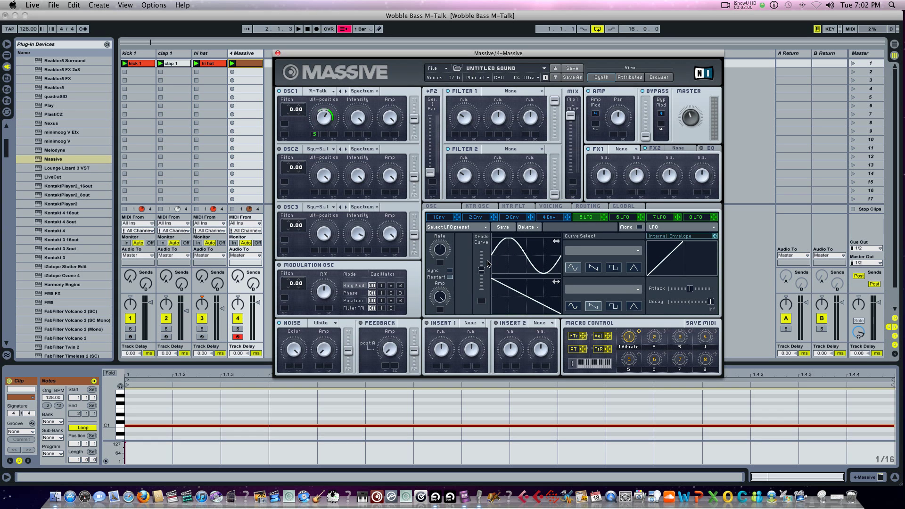
pyautogui.moveTo(481, 270); pyautogui.dragTo(481, 250)
pyautogui.press('space')
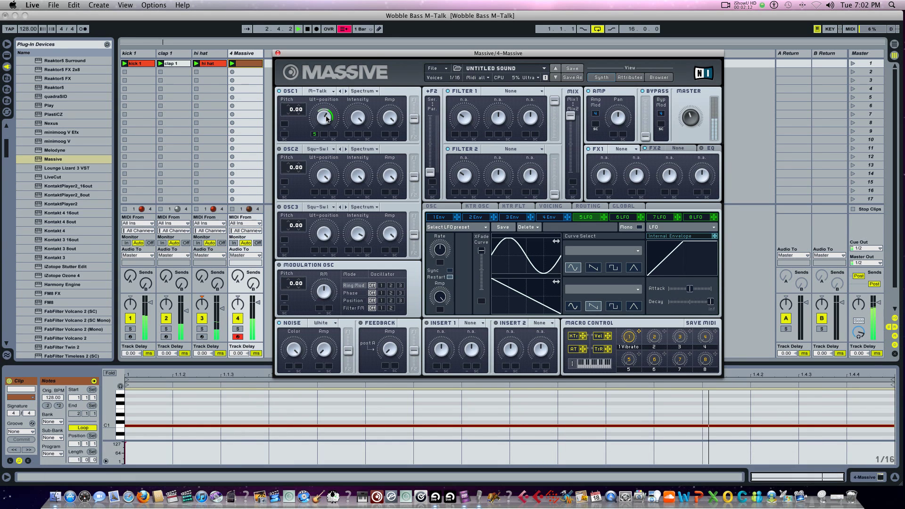
pyautogui.press('space')
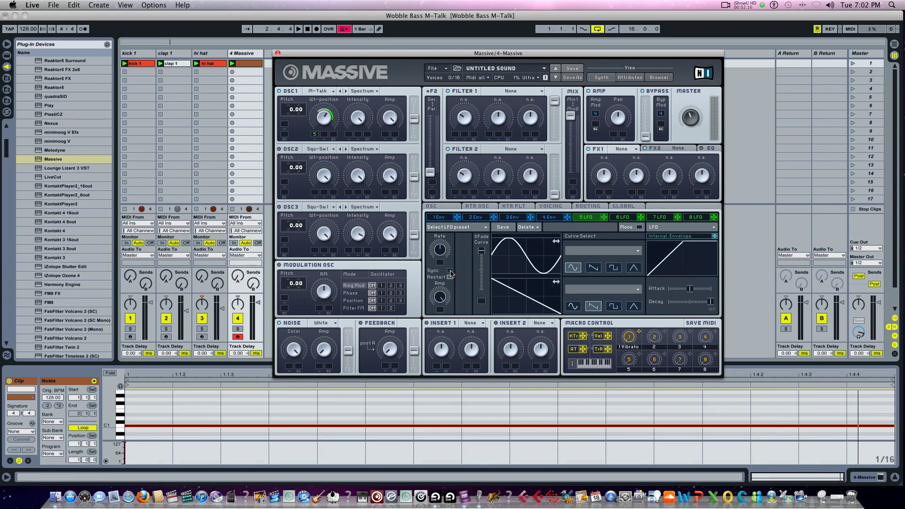
# - Sync LFO 5 to the tempo at a 1/2 ratio and audition it
pyautogui.click(450, 271)
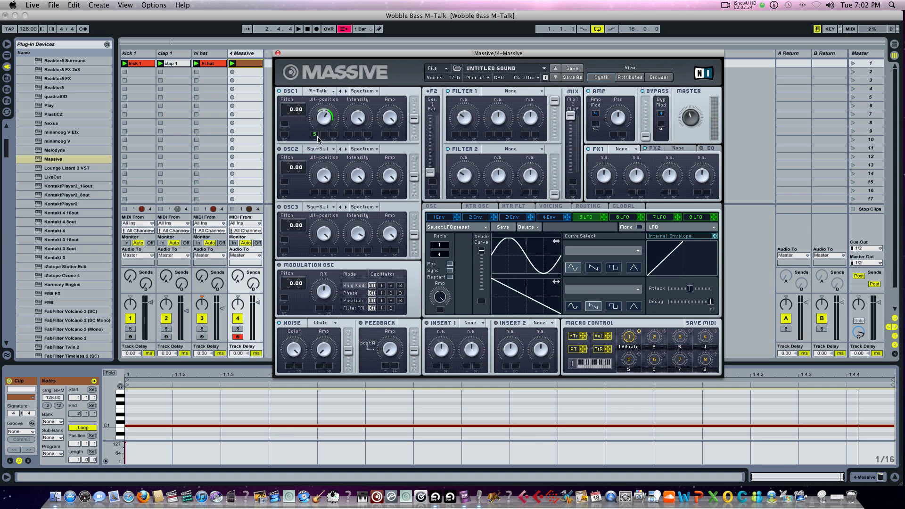
pyautogui.press('space')
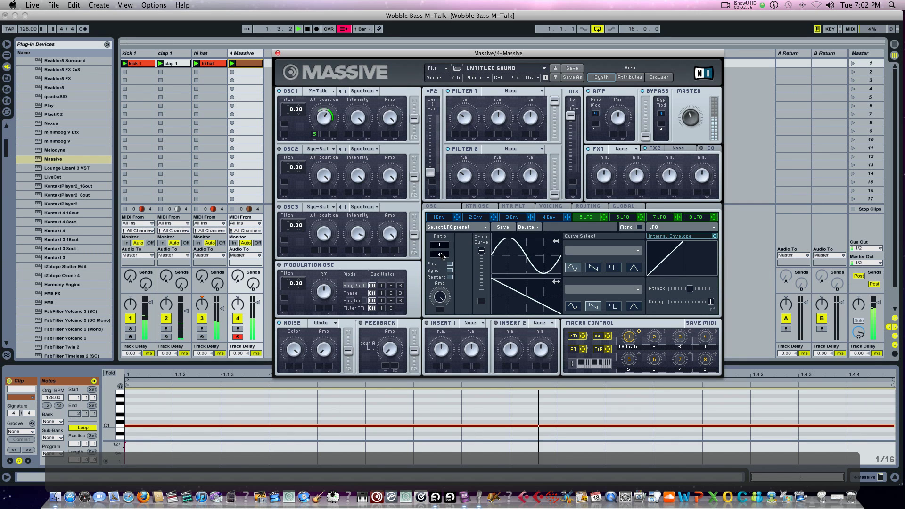
pyautogui.moveTo(441, 258); pyautogui.dragTo(442, 258)
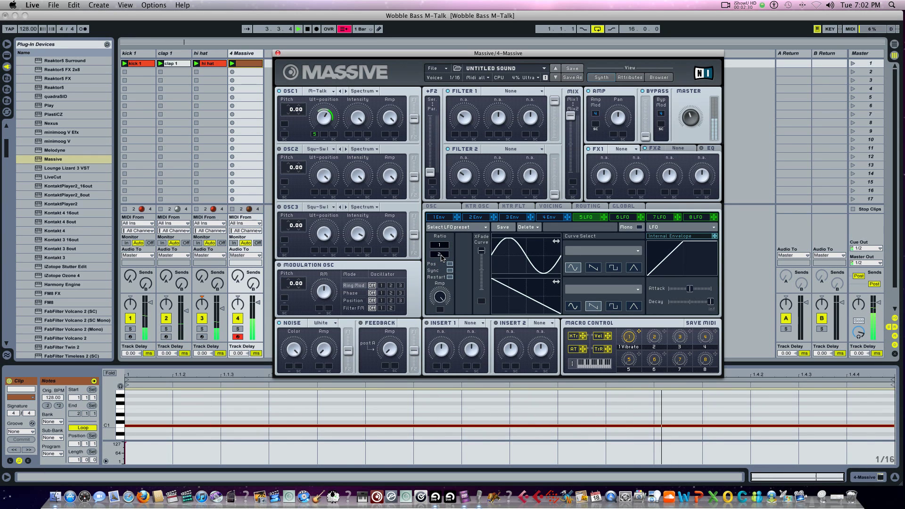
pyautogui.press('space')
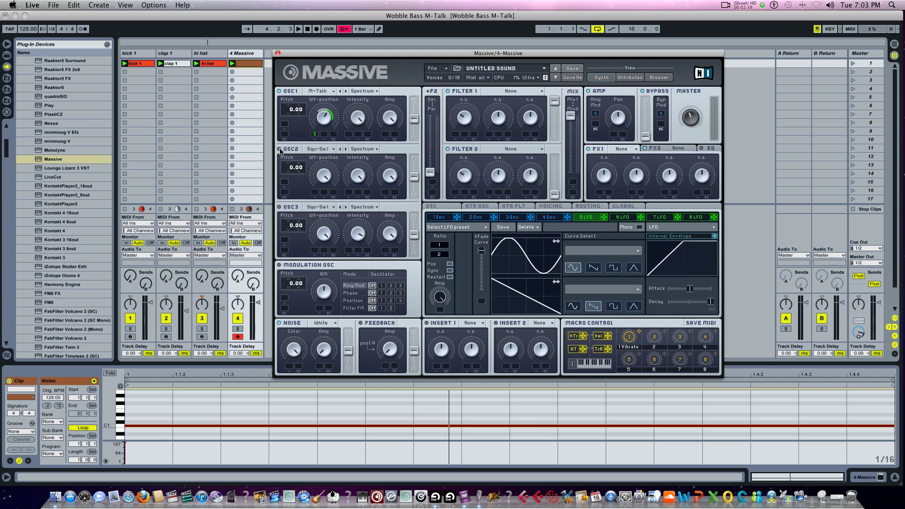
# - Keep oscillator 2 on the Square-Saw I wavetable and audition the patch
pyautogui.click(333, 150)
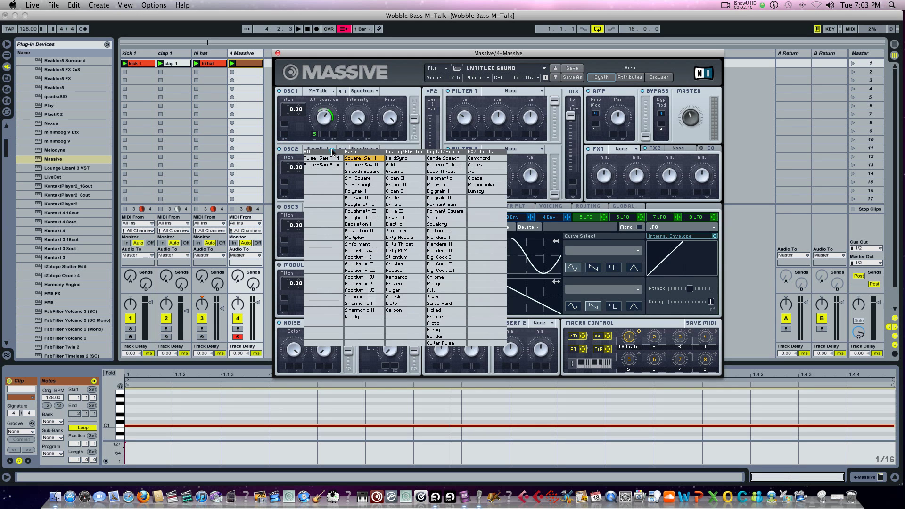
pyautogui.click(366, 159)
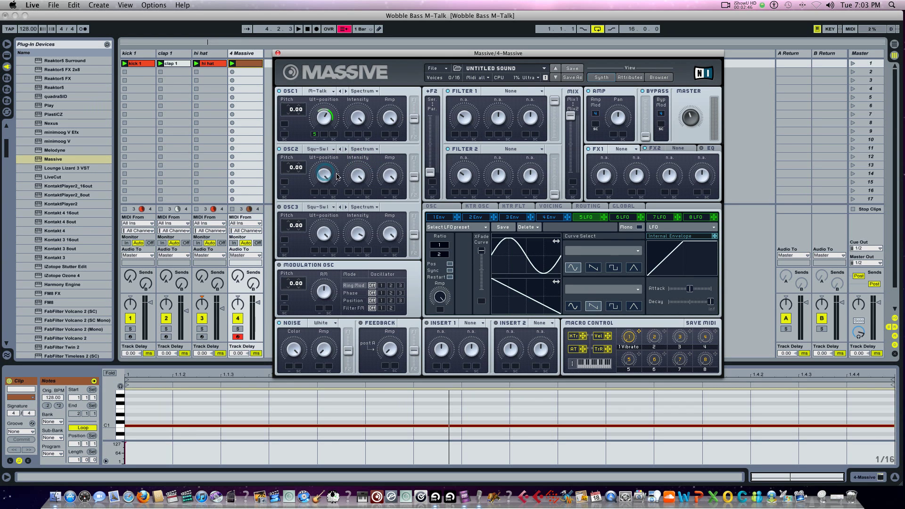
pyautogui.press('space')
pyautogui.press('space')
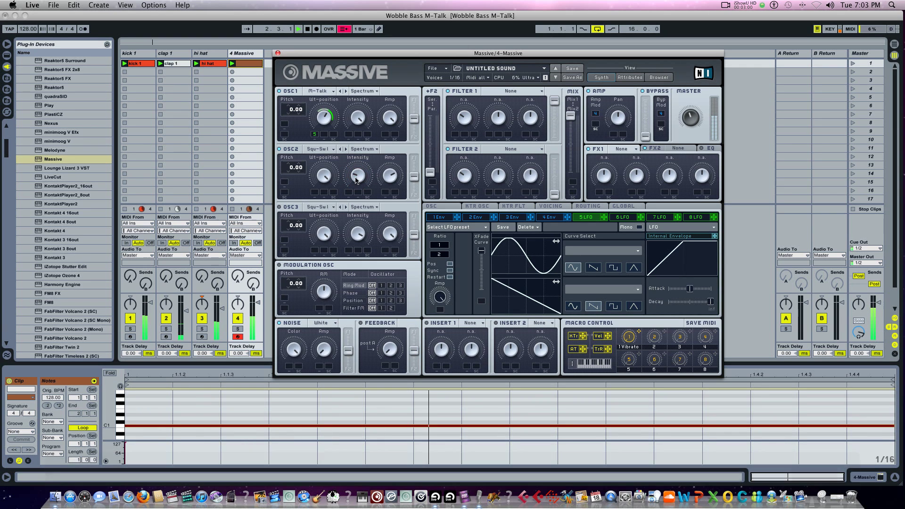
pyautogui.press('space')
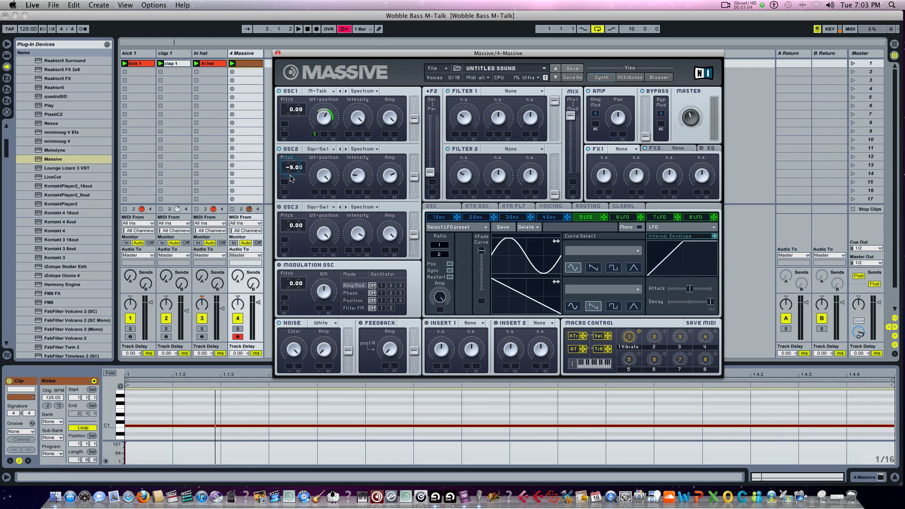
# - Drop oscillator 2 to -12.00, adjust its intensity, and route LFO 6 to Filter 1's first knob
pyautogui.moveTo(291, 169); pyautogui.dragTo(293, 180)
pyautogui.press('space')
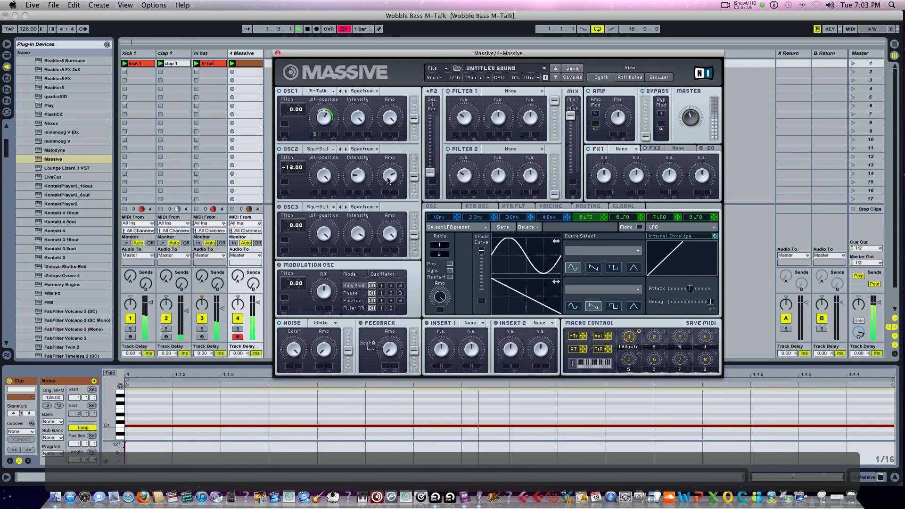
pyautogui.moveTo(353, 177); pyautogui.dragTo(354, 183)
pyautogui.press('space')
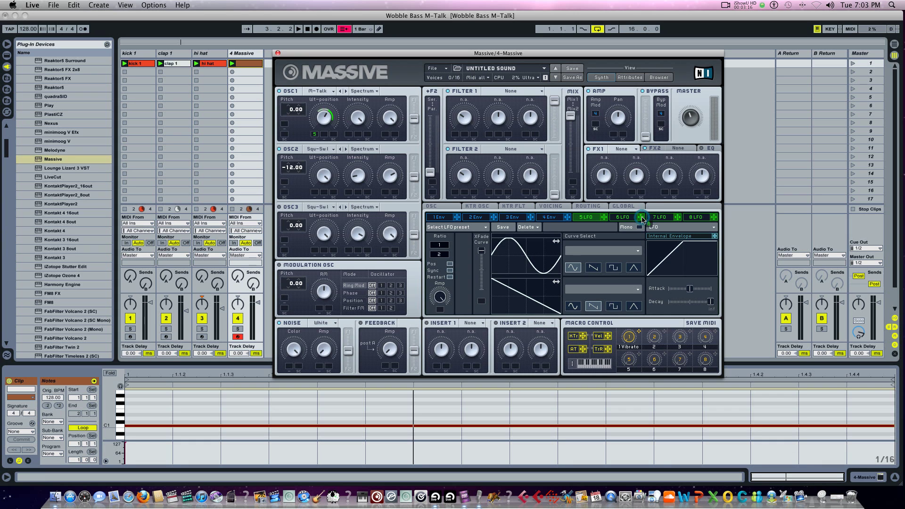
pyautogui.moveTo(642, 218); pyautogui.dragTo(456, 136)
# - Set Filter 1 to Lowpass 4, adjust its cutoff, assign LFO 6 to the cutoff, and audition
pyautogui.click(490, 92)
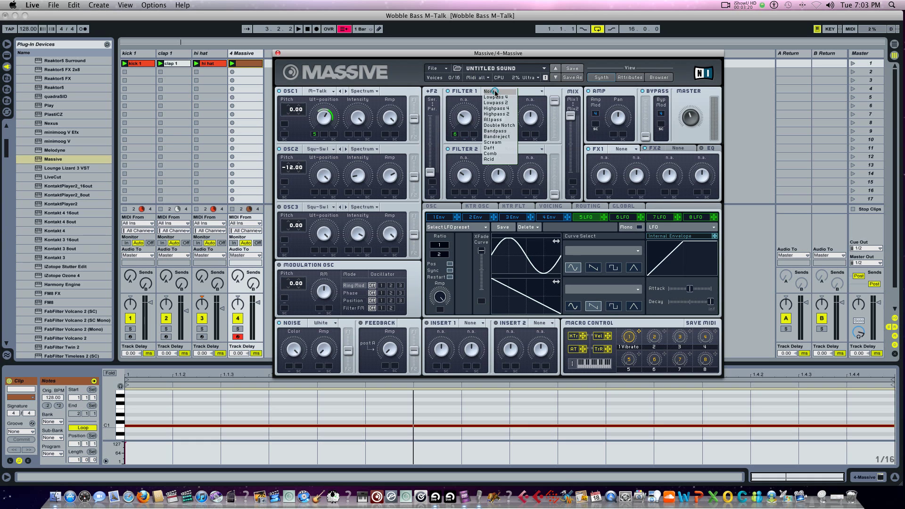
pyautogui.click(496, 96)
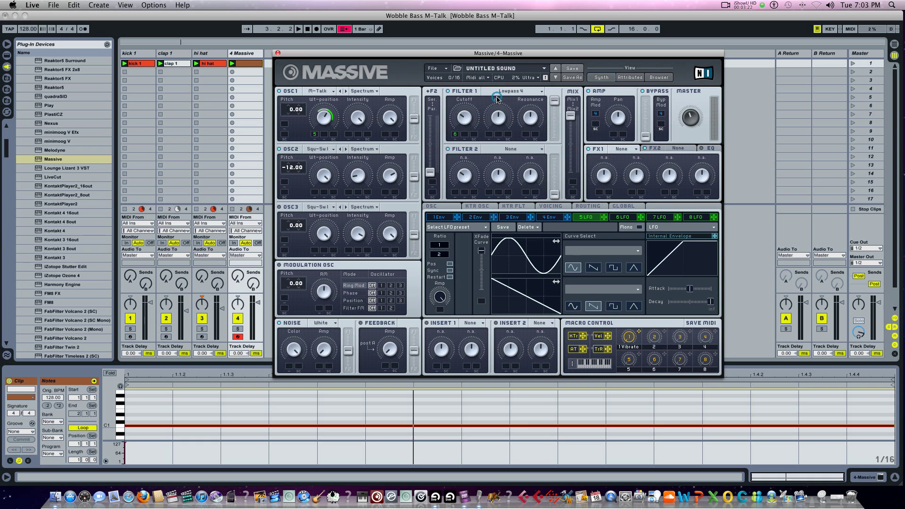
pyautogui.moveTo(470, 118); pyautogui.dragTo(467, 104)
pyautogui.moveTo(456, 132); pyautogui.dragTo(461, 121)
pyautogui.click(622, 218)
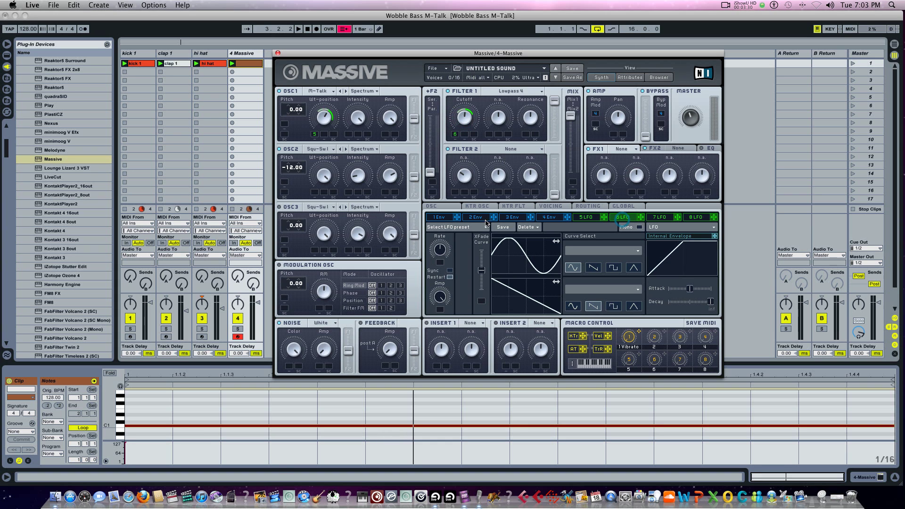
pyautogui.press('space')
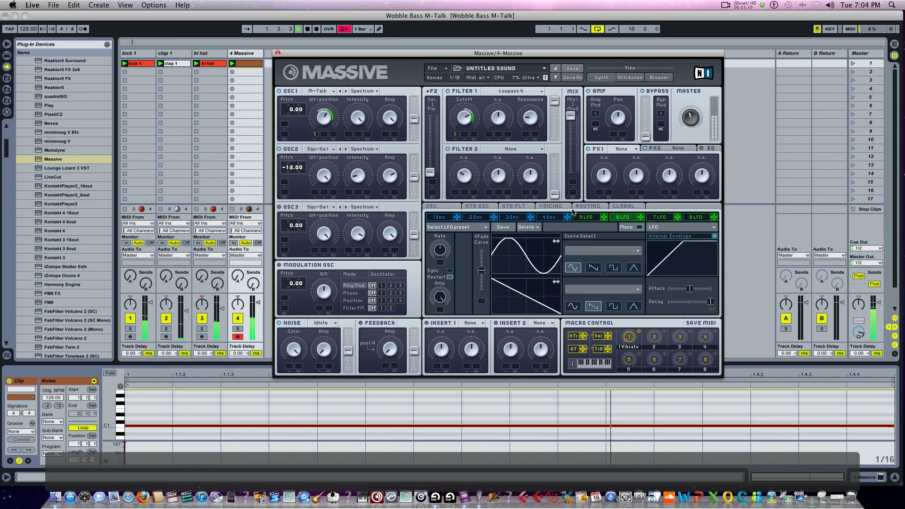
# - Sync LFO 6 at a 1/12 rate, deepen its cutoff modulation, adjust its crossfade, and audition
pyautogui.click(450, 272)
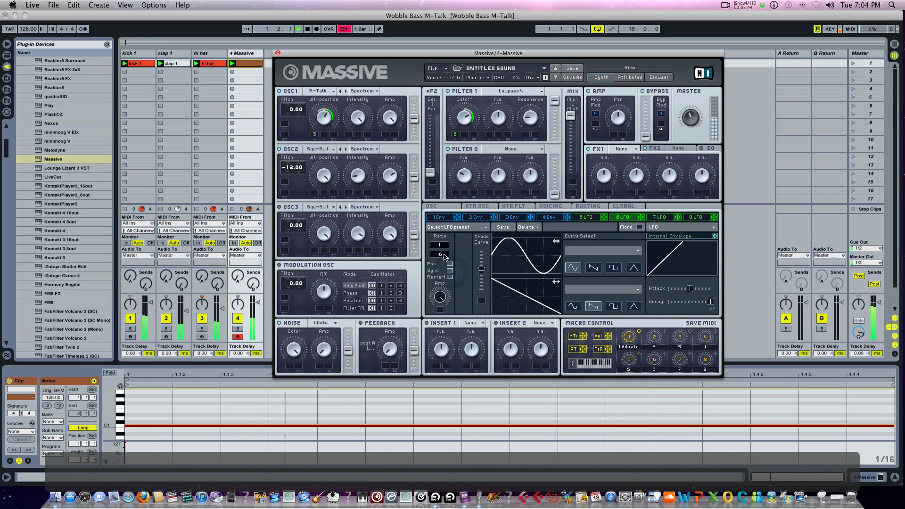
pyautogui.moveTo(441, 254); pyautogui.dragTo(444, 261)
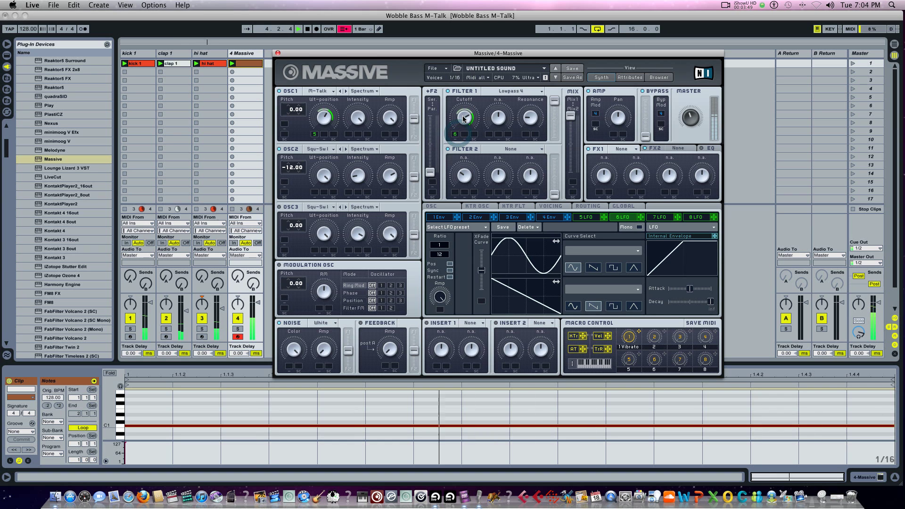
pyautogui.moveTo(456, 135); pyautogui.dragTo(461, 127)
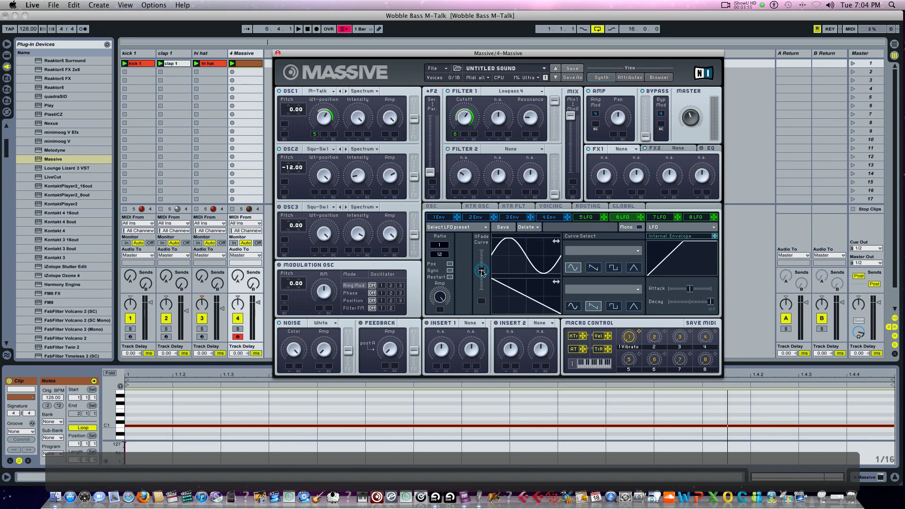
pyautogui.moveTo(481, 272); pyautogui.dragTo(481, 258)
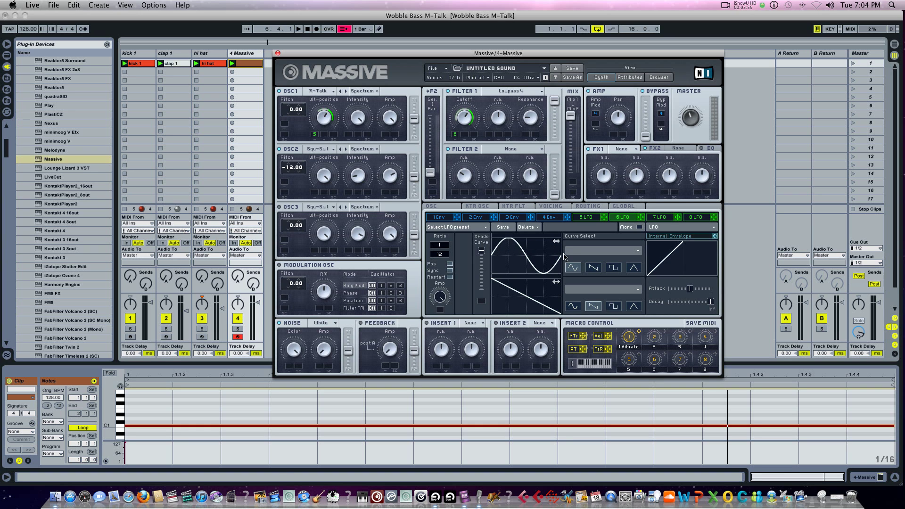
pyautogui.press('space')
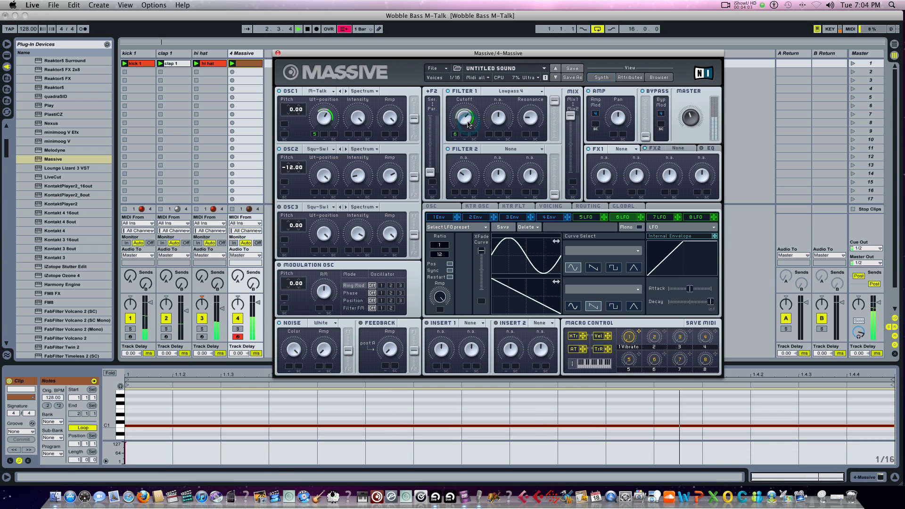
pyautogui.press('space')
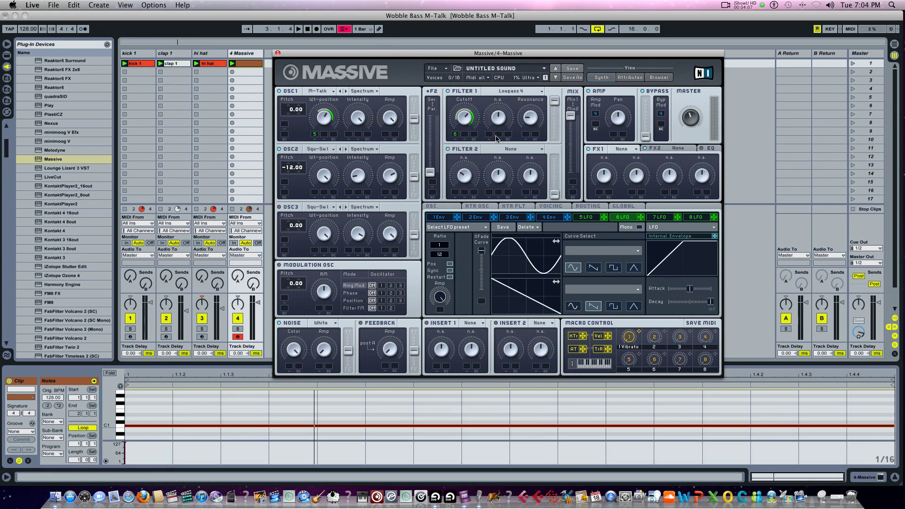
pyautogui.click(623, 149)
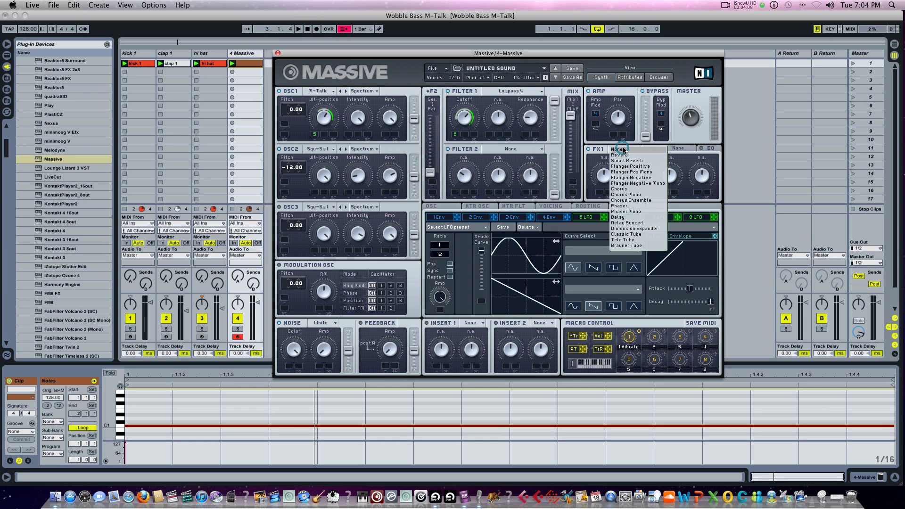
# - Put Classic Tube in effect slot 1 and audition the distortion
pyautogui.click(632, 235)
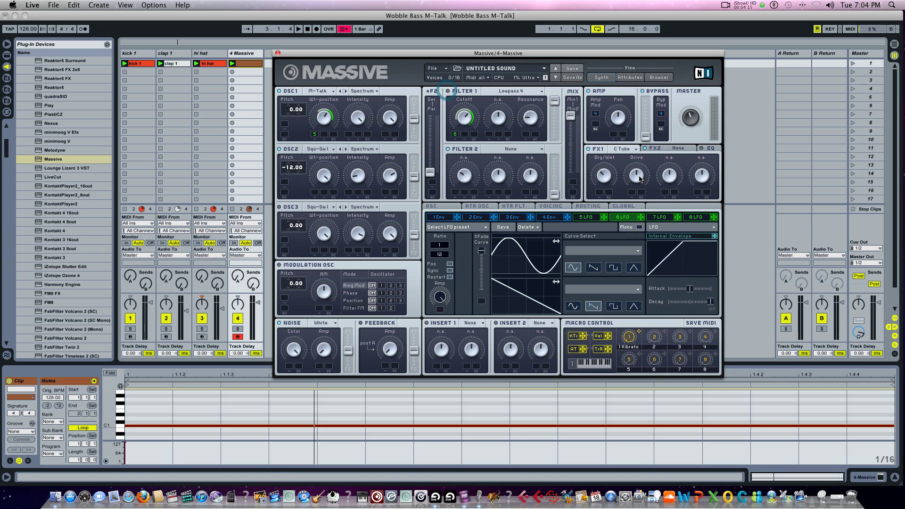
pyautogui.press('space')
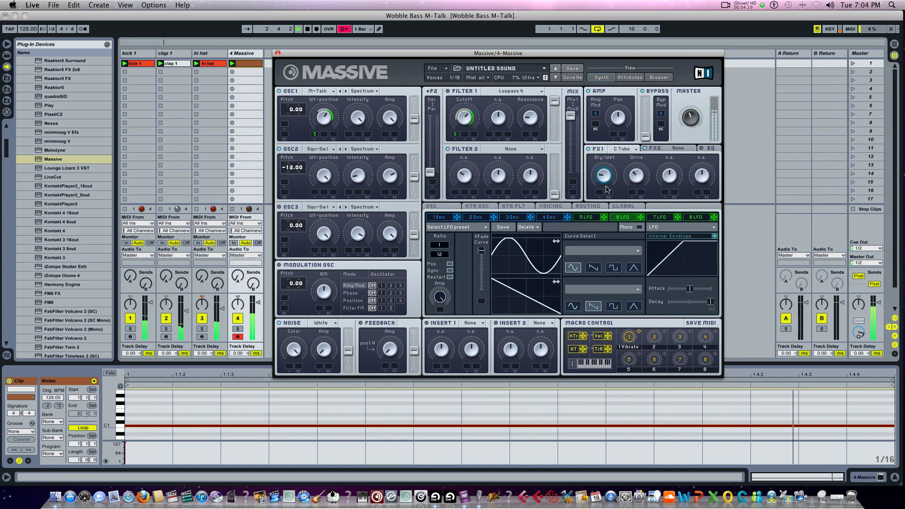
pyautogui.press('space')
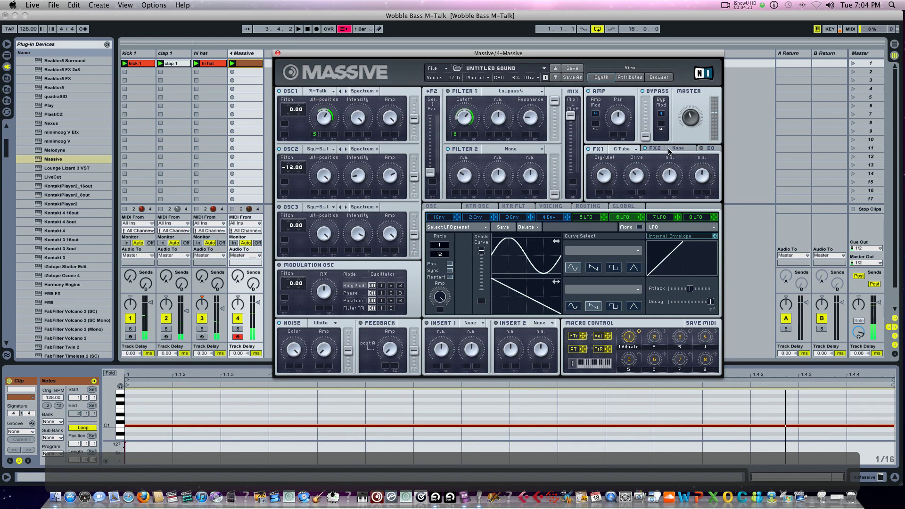
pyautogui.click(673, 149)
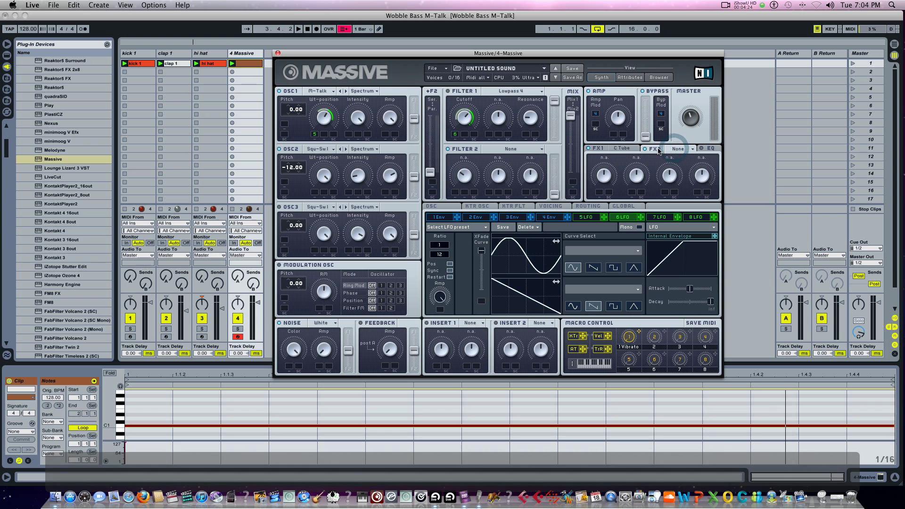
# - Load Chorus Ensemble in effect slot 2, lower its dry/wet mix, and audition the result
pyautogui.click(675, 150)
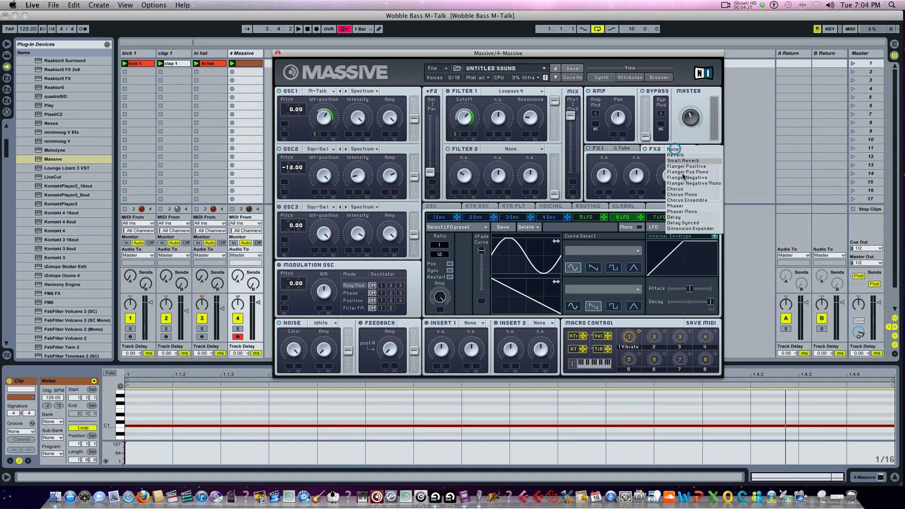
pyautogui.click(684, 200)
pyautogui.moveTo(601, 174); pyautogui.dragTo(602, 193)
pyautogui.press('space')
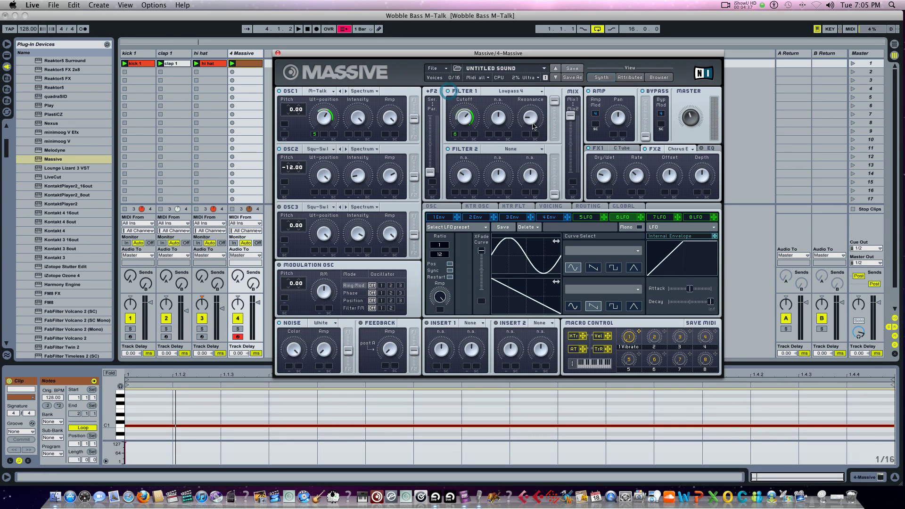
pyautogui.press('space')
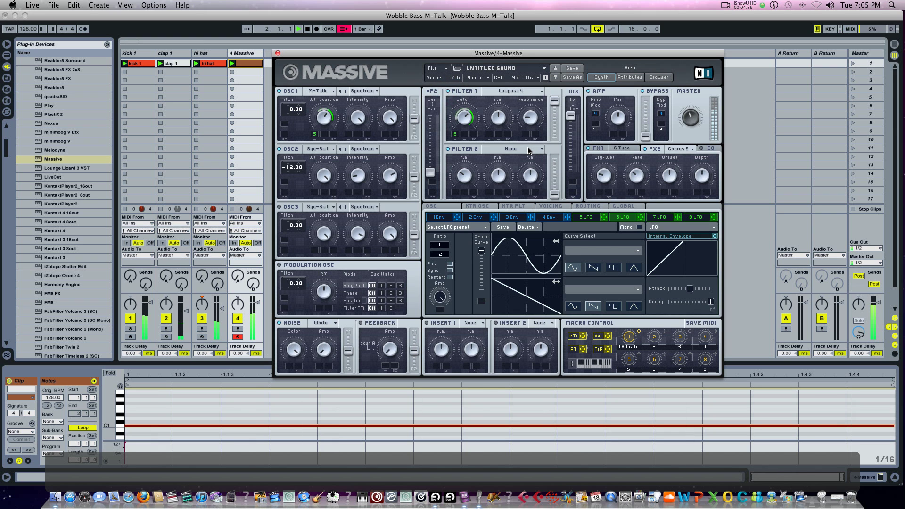
pyautogui.press('space')
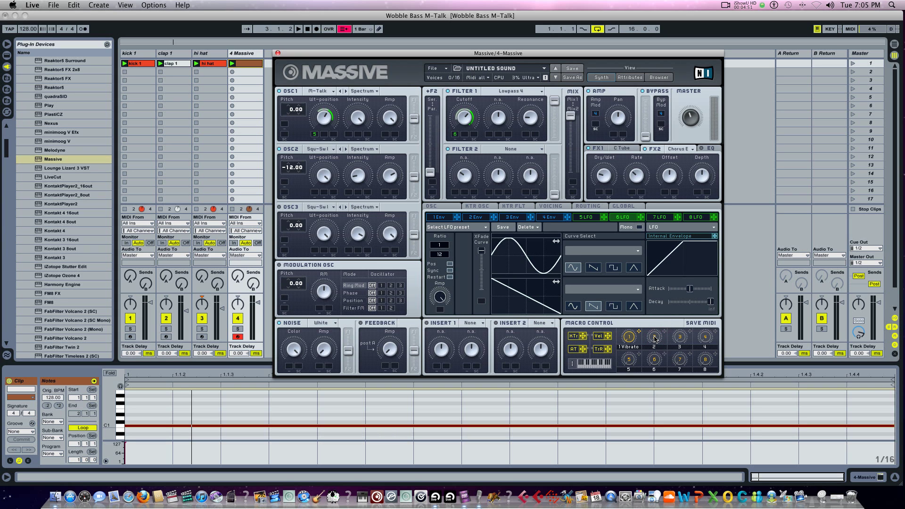
pyautogui.rightClick(654, 338)
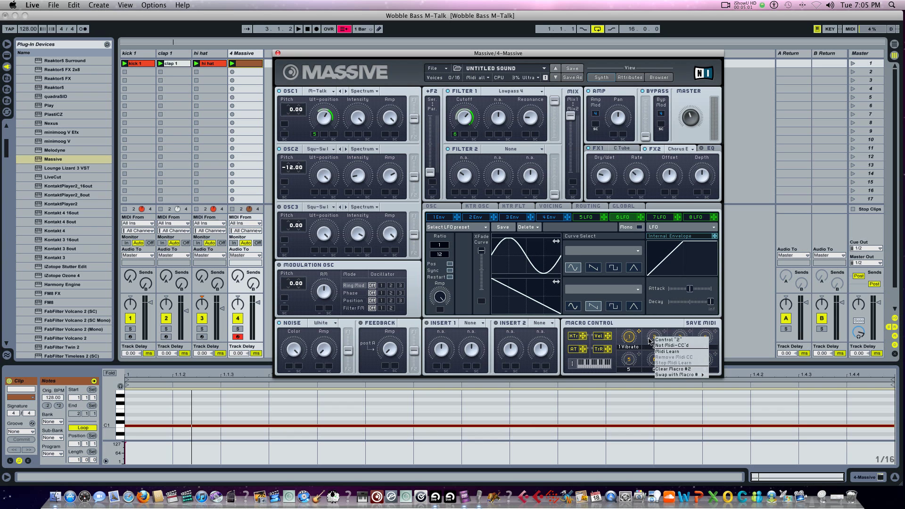
pyautogui.click(649, 338)
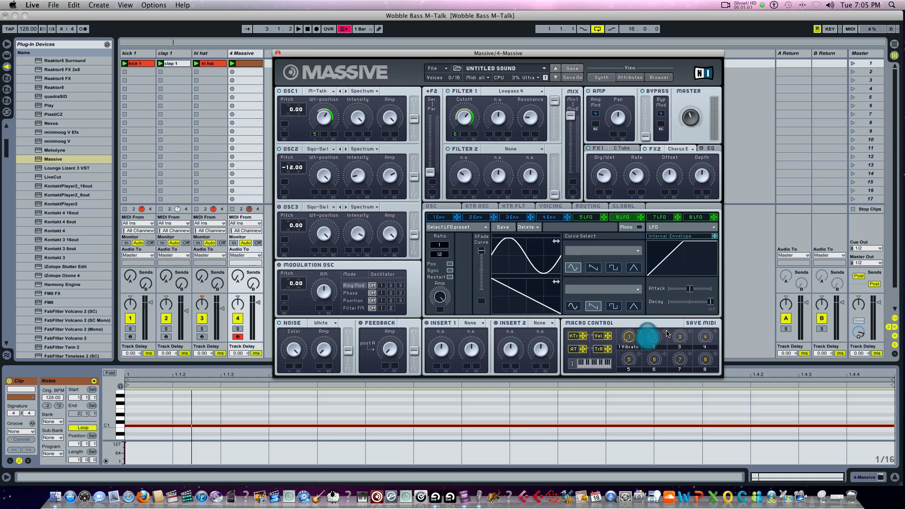
# - Assign macro 2 to the LFO crossfade with its full modulation range, and play the patch
pyautogui.moveTo(665, 334); pyautogui.dragTo(481, 303)
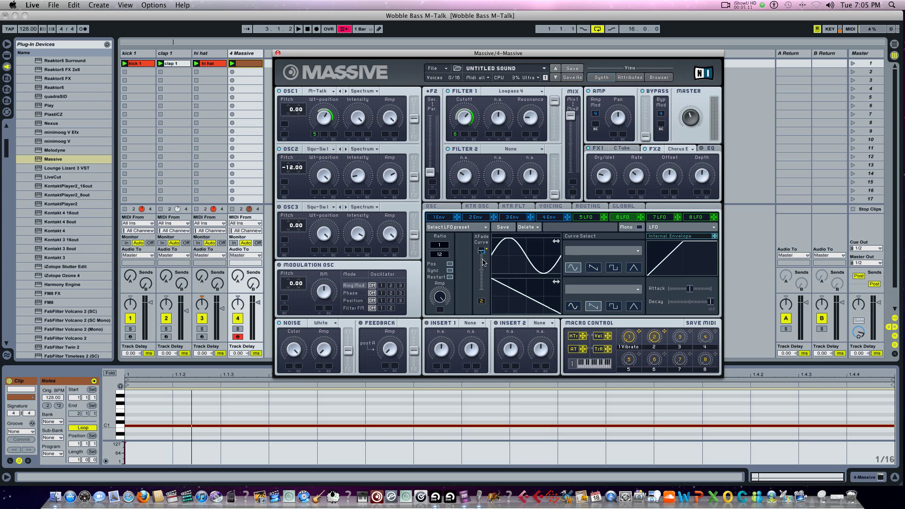
pyautogui.moveTo(483, 261); pyautogui.dragTo(480, 318)
pyautogui.press('space')
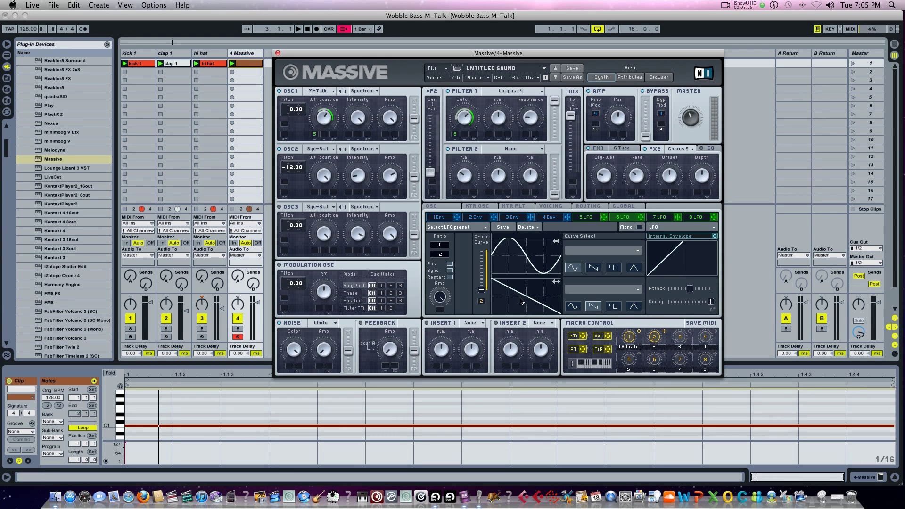
pyautogui.click(607, 289)
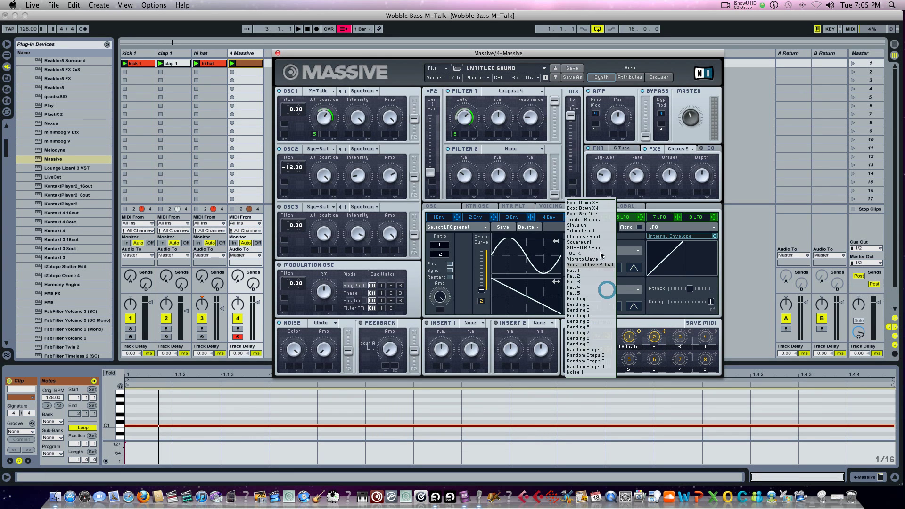
# - Set the second LFO curve to Triplet Ramps and audition the wobble twice
pyautogui.click(586, 221)
pyautogui.press('space')
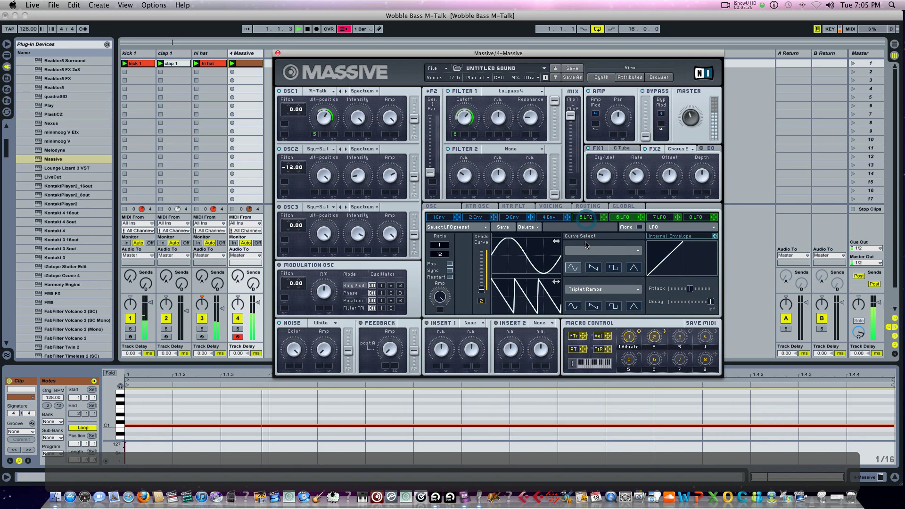
pyautogui.press('space')
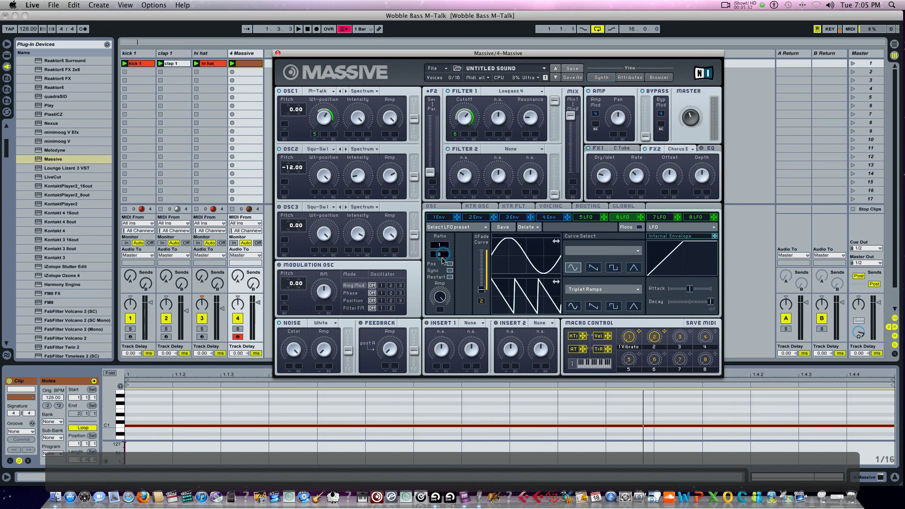
pyautogui.press('space')
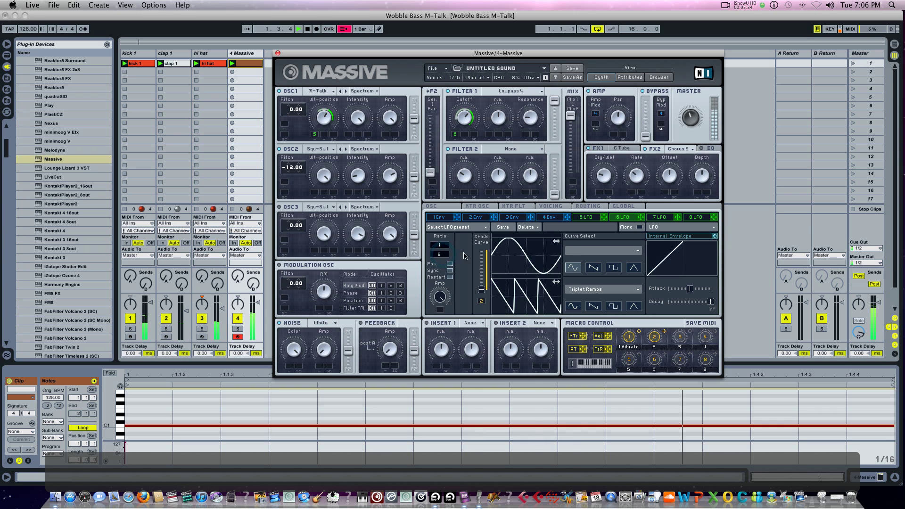
pyautogui.press('space')
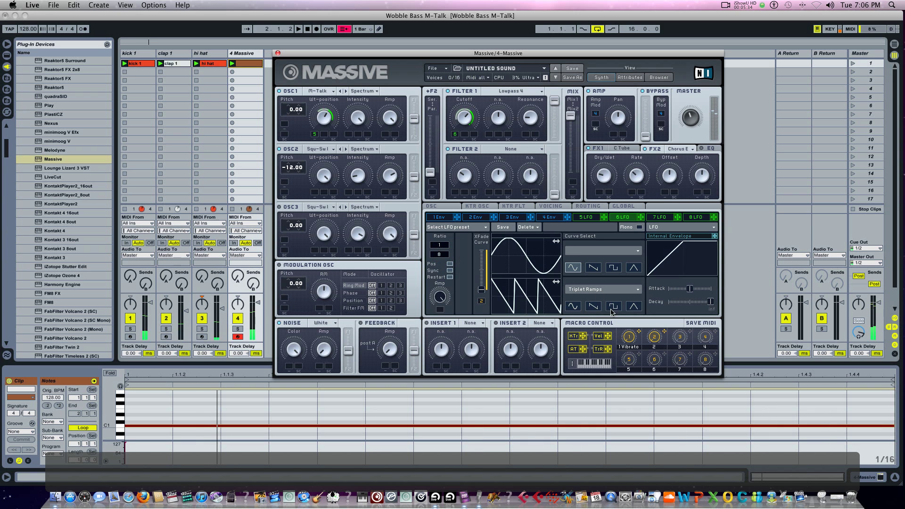
# - Raise macro 2 to blend in the ramp curve and play the patch to hear it
pyautogui.click(655, 336)
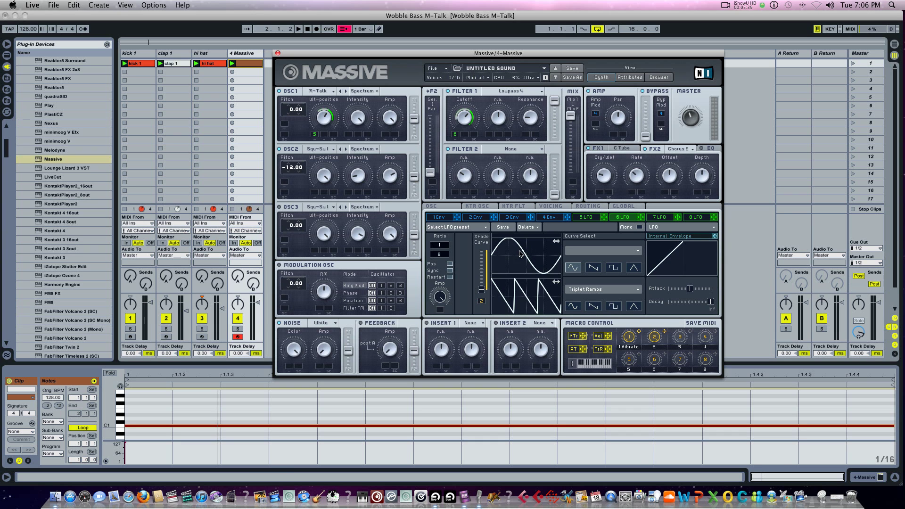
pyautogui.press('space')
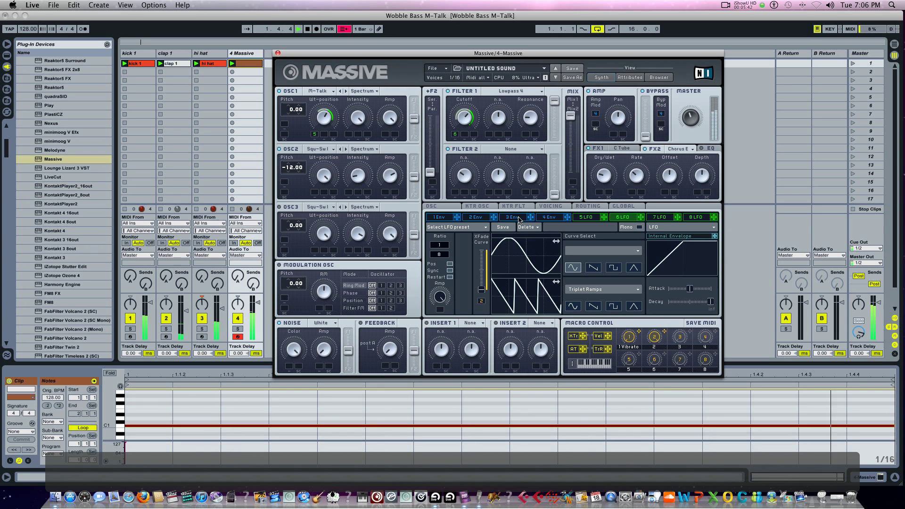
pyautogui.press('space')
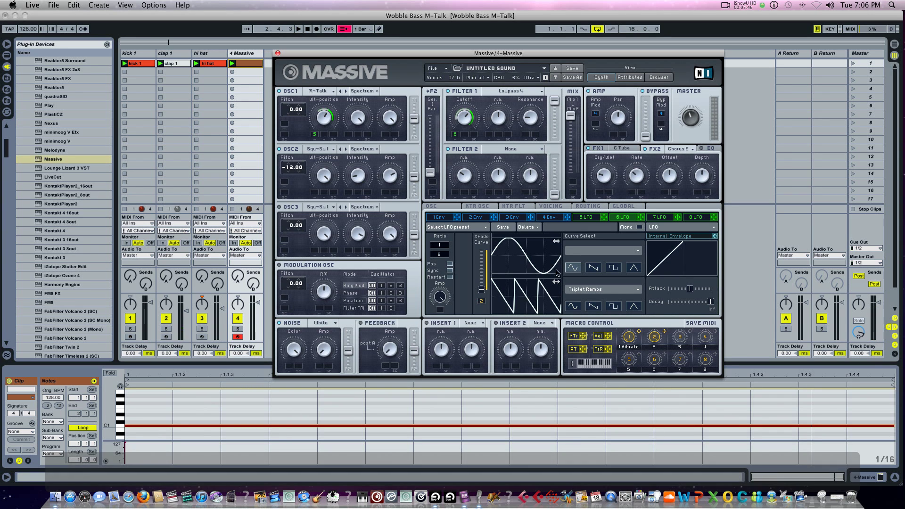
pyautogui.press('space')
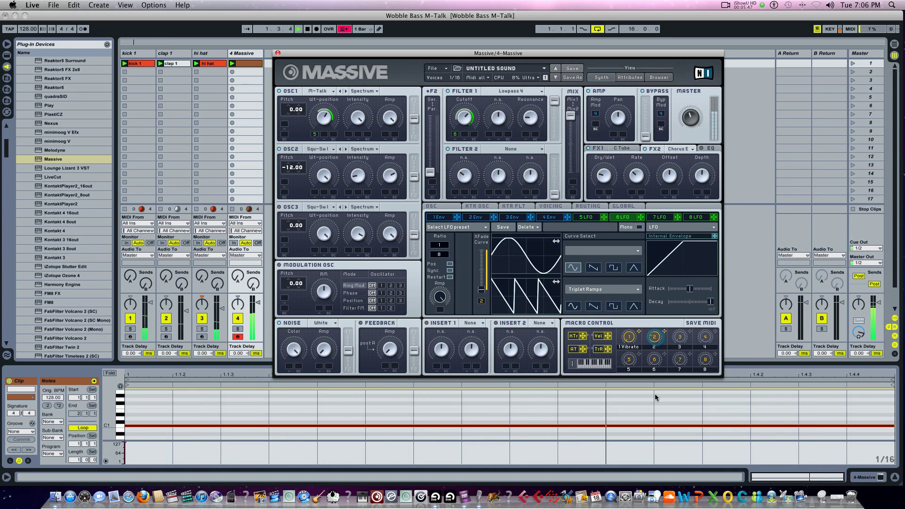